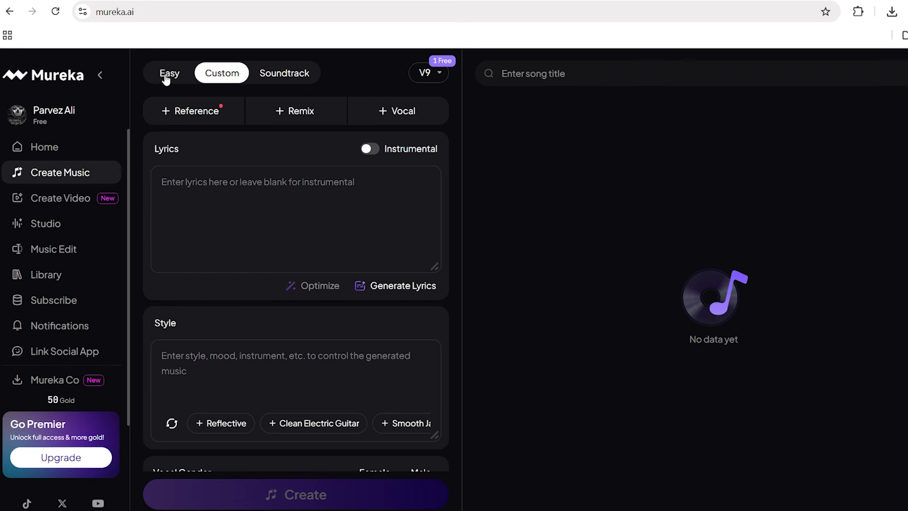
Step: In Easy mode, submit a prompt for a cinematic, warm orchestral instrumental for a travel video, with a slow build and an emotional peak halfway through
click(167, 84)
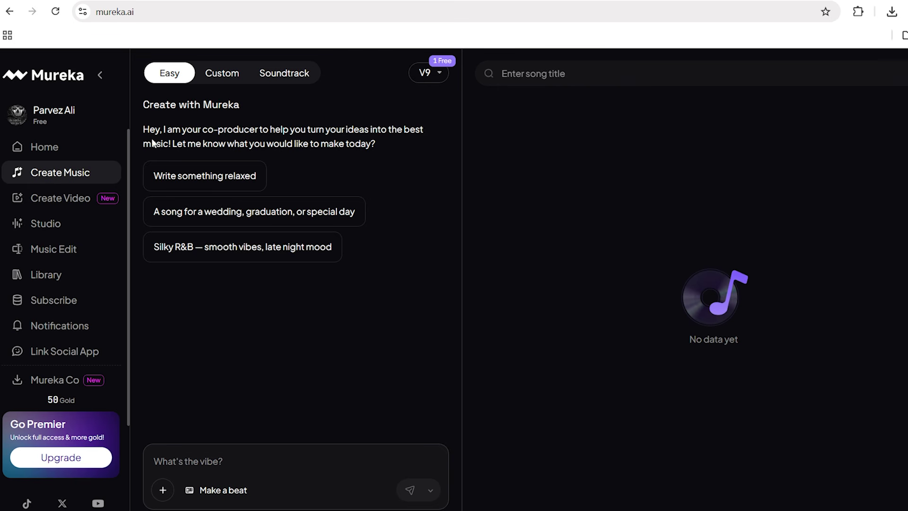
click(214, 460)
text(Cinematic and building. Instrumental only, no lyrics. For a travel video — something that feels like discovery and wonder rather than fast action. Slow build with a clear emotional peak halfway through. Warm orchestral feel.)
drag(152, 420, 263, 465)
click(263, 467)
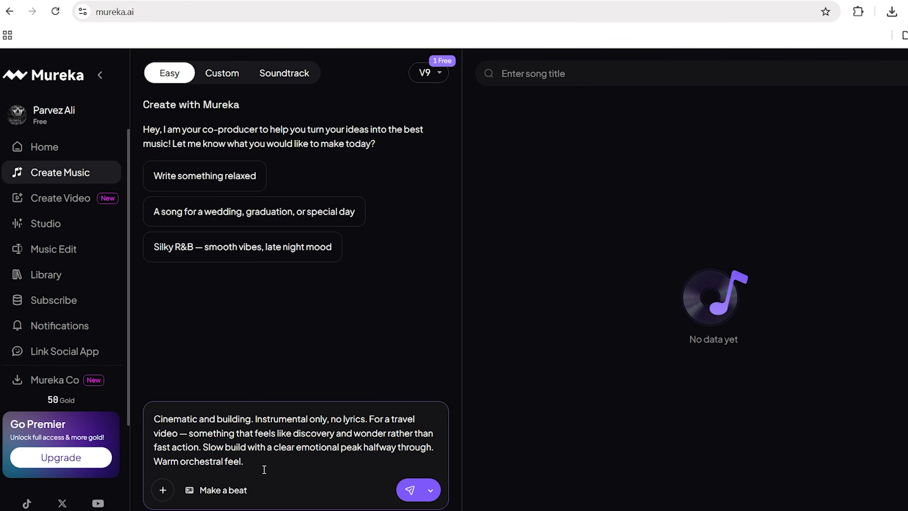
click(409, 489)
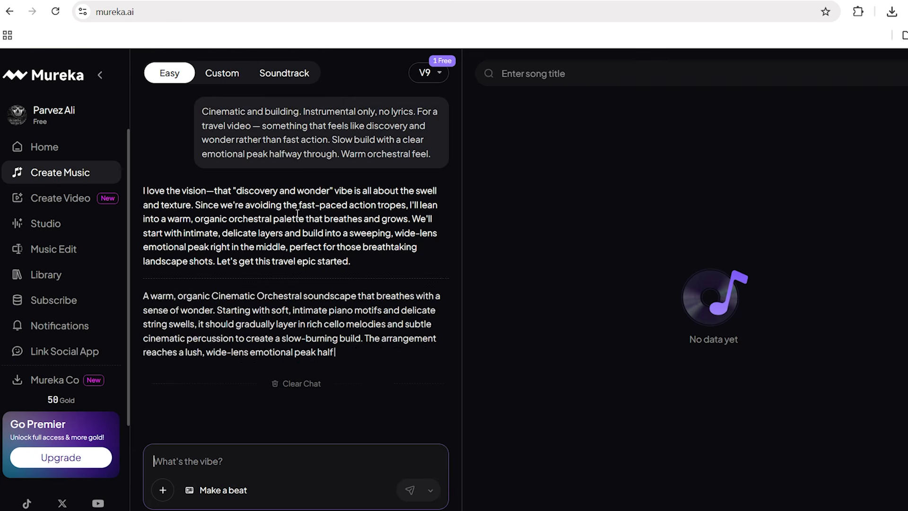
Step: Create the song from the proposed description and play its second version, declining the Pro upgrade offer
click(418, 400)
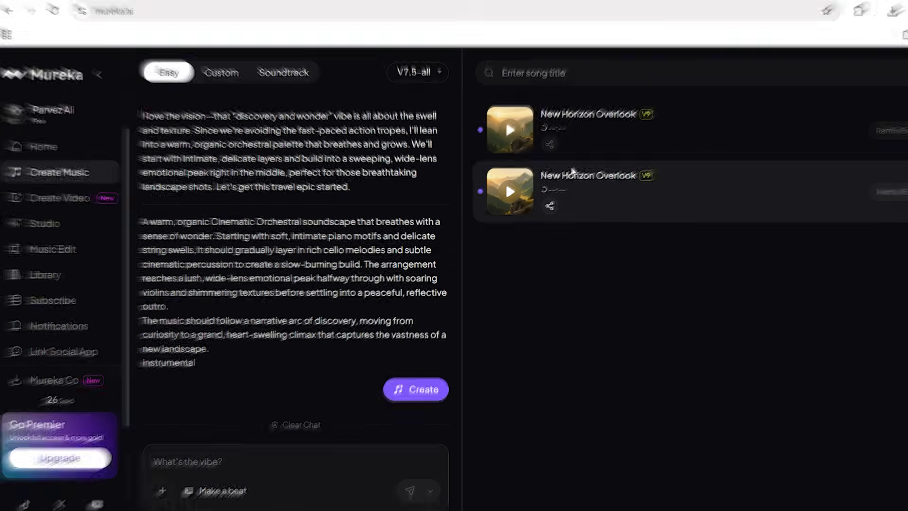
click(510, 192)
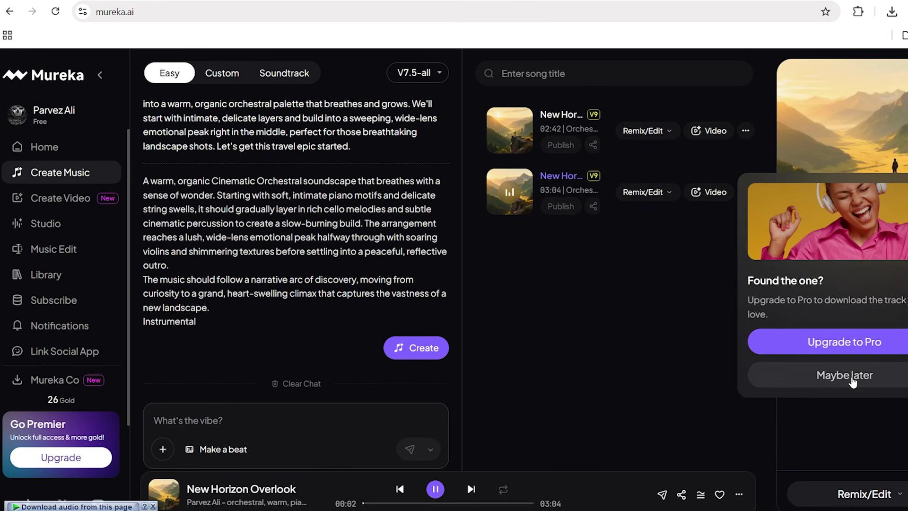
click(851, 378)
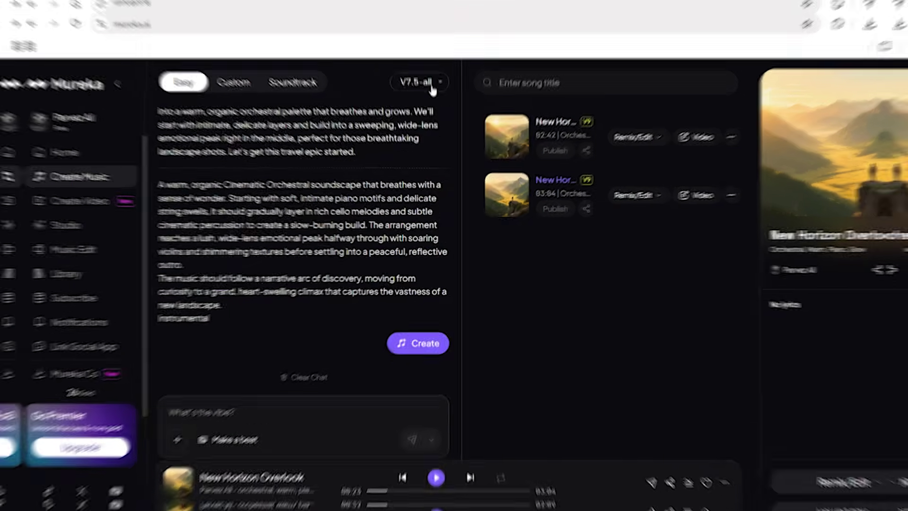
Step: Review the available music model versions and their gold cost per song
click(430, 85)
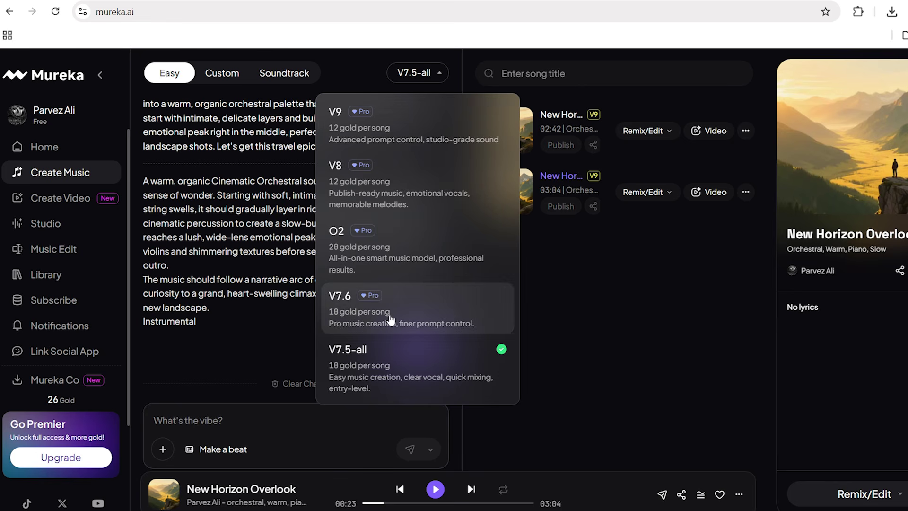
click(276, 377)
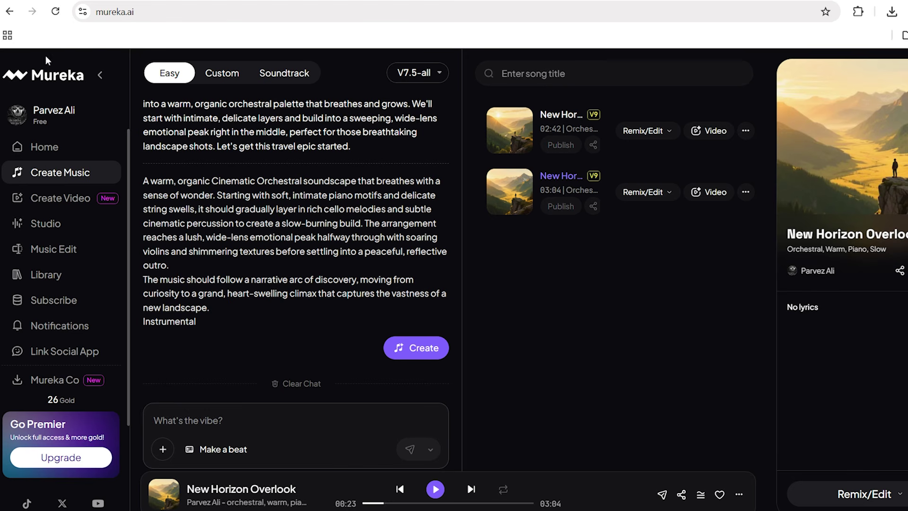
Step: Switch to Custom mode and enter as lyrics "Upbeat indie pop, female vocals, lyrics about starting fresh after a hard year, warm production, guitar-forward with a modern feel."
click(216, 78)
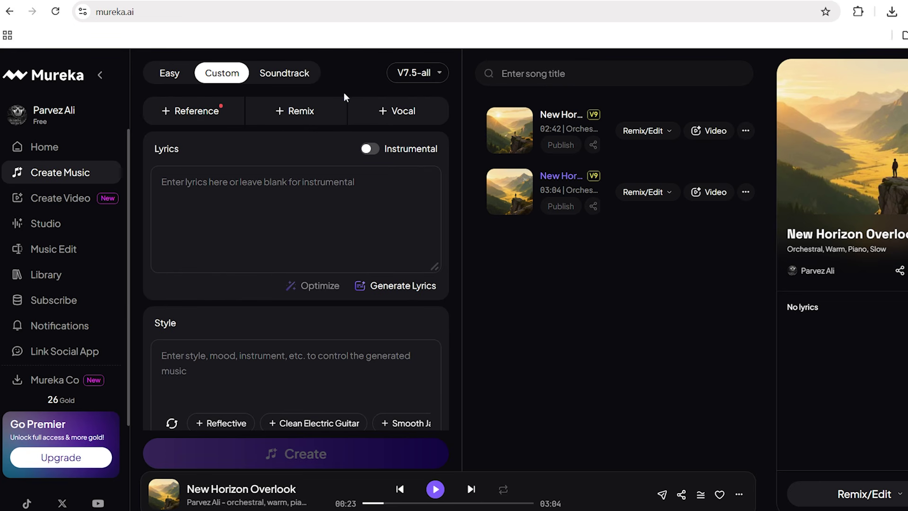
scroll(199, 350, down, 2)
scroll(263, 414, up, 2)
right_click(213, 189)
click(244, 330)
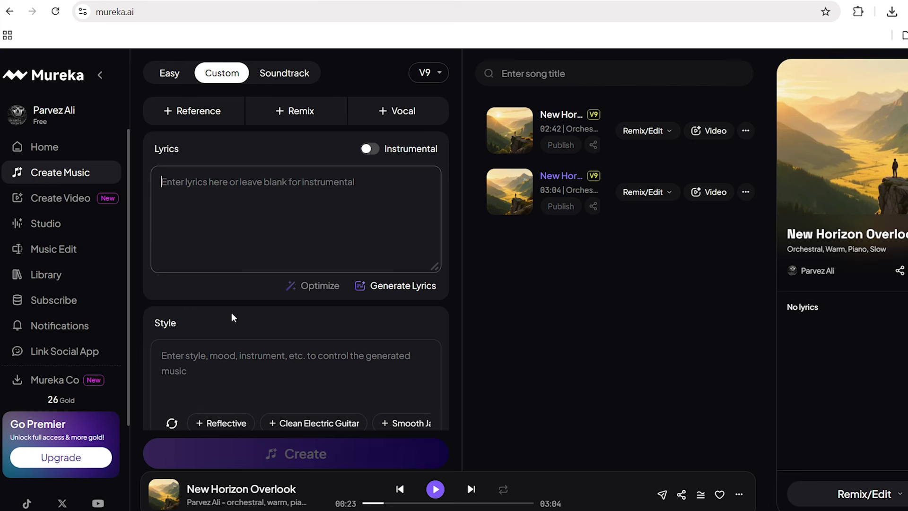
Step: Set the vocal gender to Female and add the suggested style Clean Electric Guitar
scroll(206, 260, down, 1)
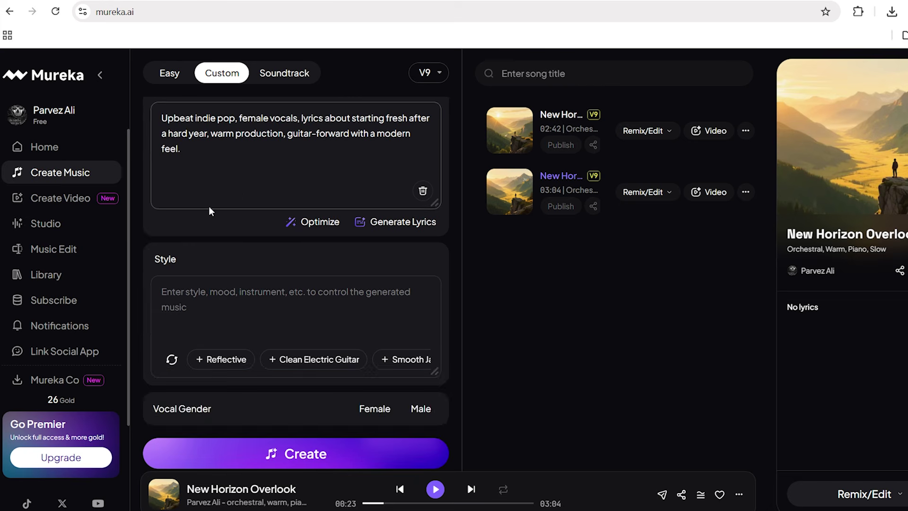
scroll(211, 211, up, 1)
scroll(324, 399, down, 1)
click(352, 322)
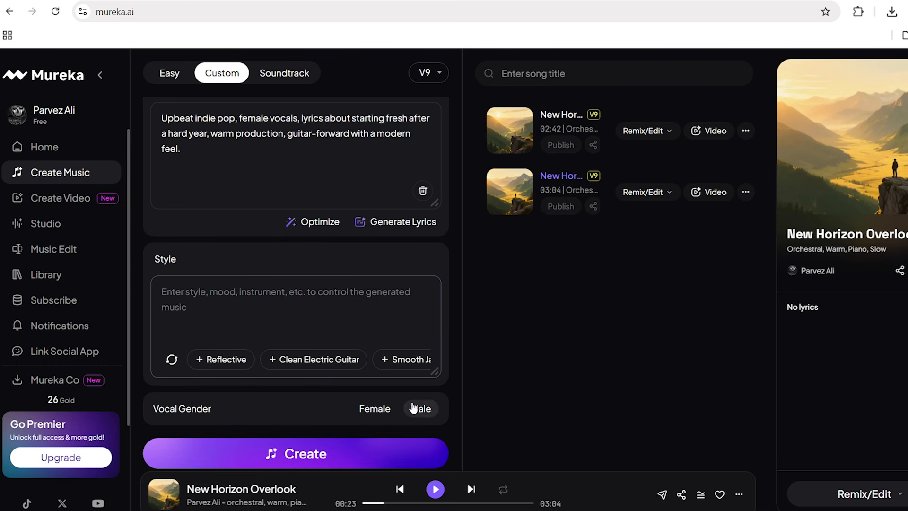
click(372, 409)
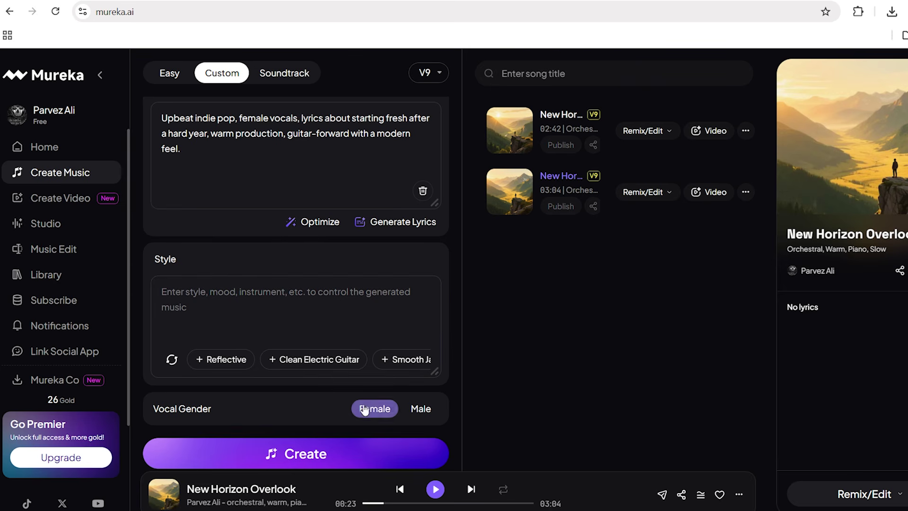
click(303, 362)
Step: Generate the song without optimizing the lyrics and preview both new versions
click(282, 456)
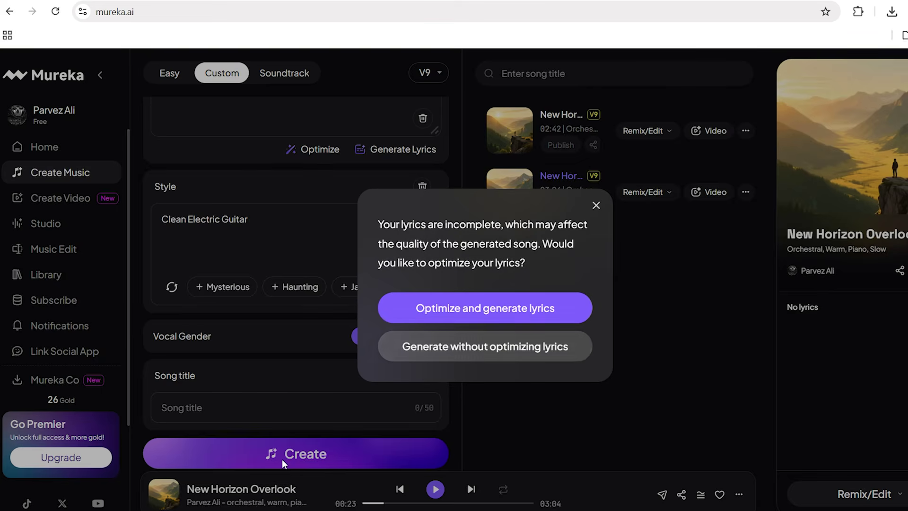
click(476, 354)
click(379, 504)
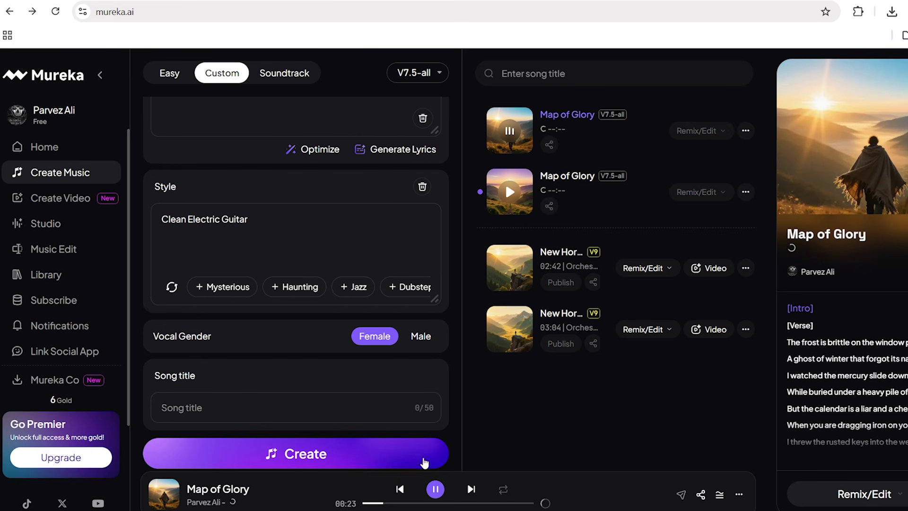
click(511, 197)
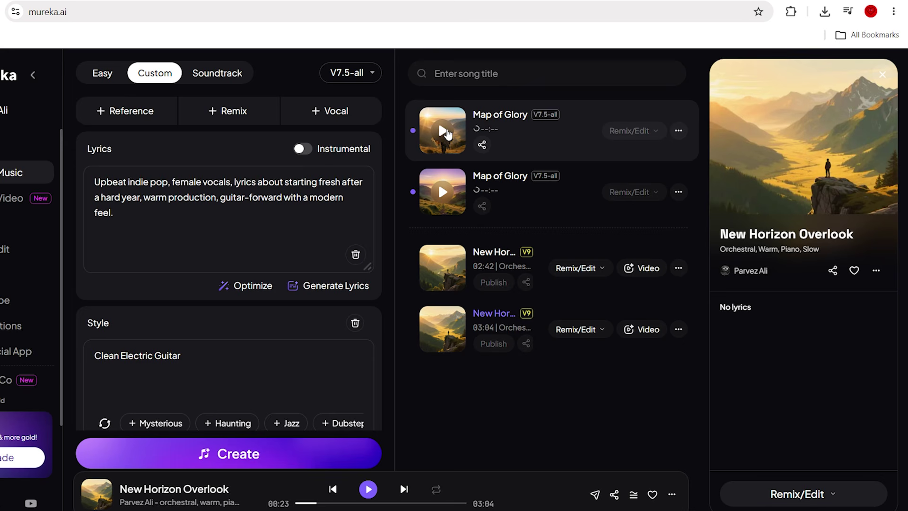
scroll(275, 282, down, 3)
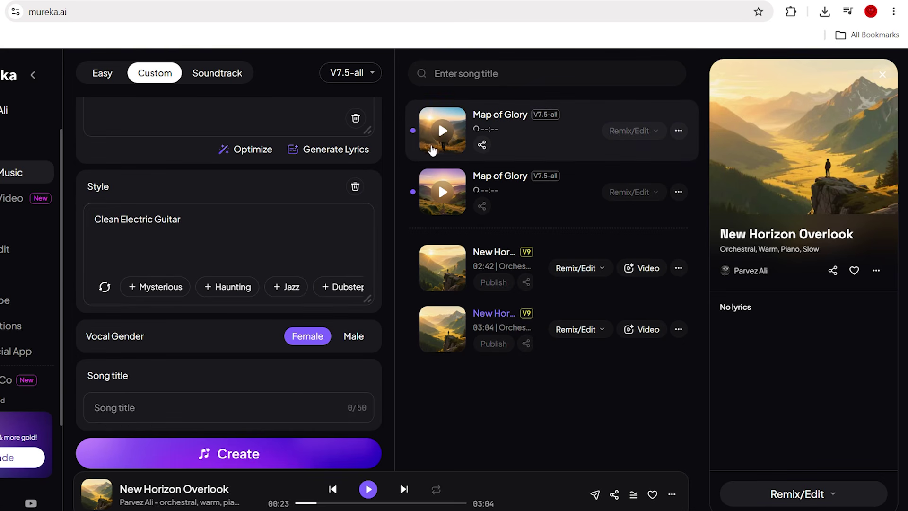
click(441, 132)
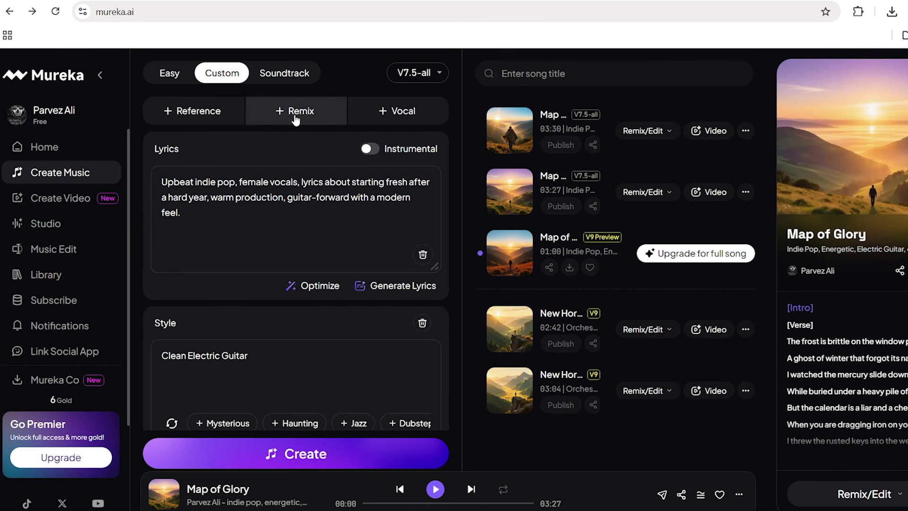
Step: Bring up the library songs available for a Remix and preview the first and third Map of Glory tracks
click(295, 113)
click(367, 199)
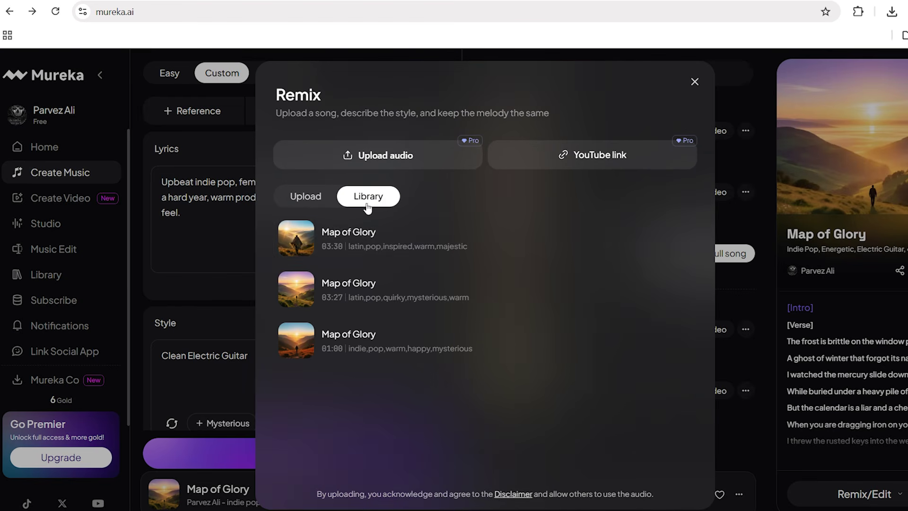
click(296, 236)
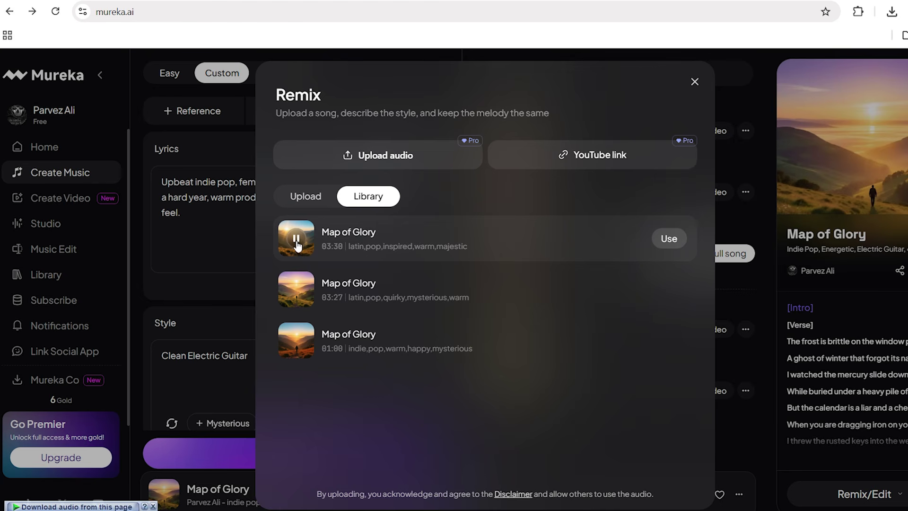
click(298, 340)
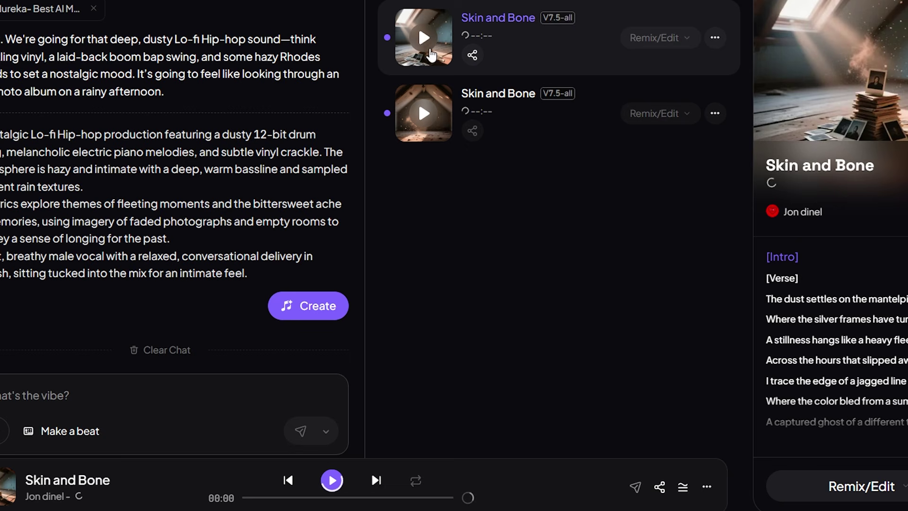
Step: Play the first Skin and Bone version, skipping ahead in it, and preview the second version, declining the Pro upgrade offer
click(426, 38)
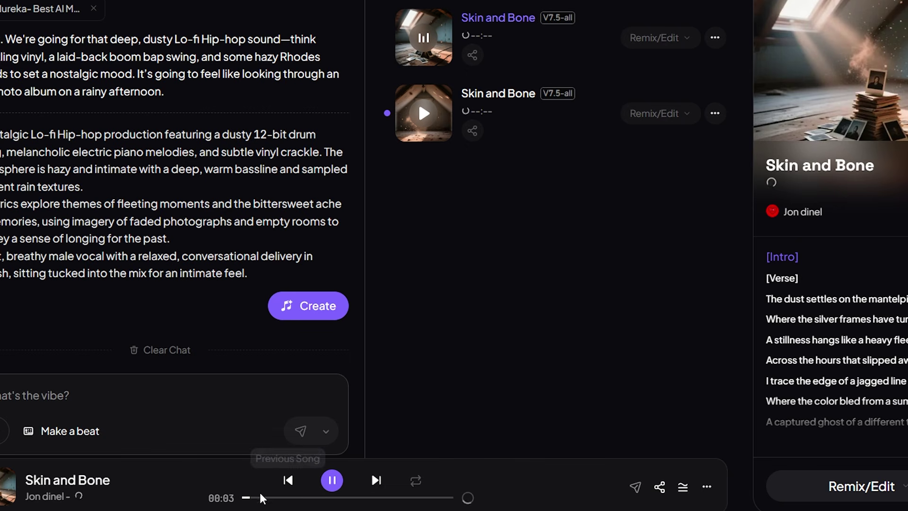
click(277, 498)
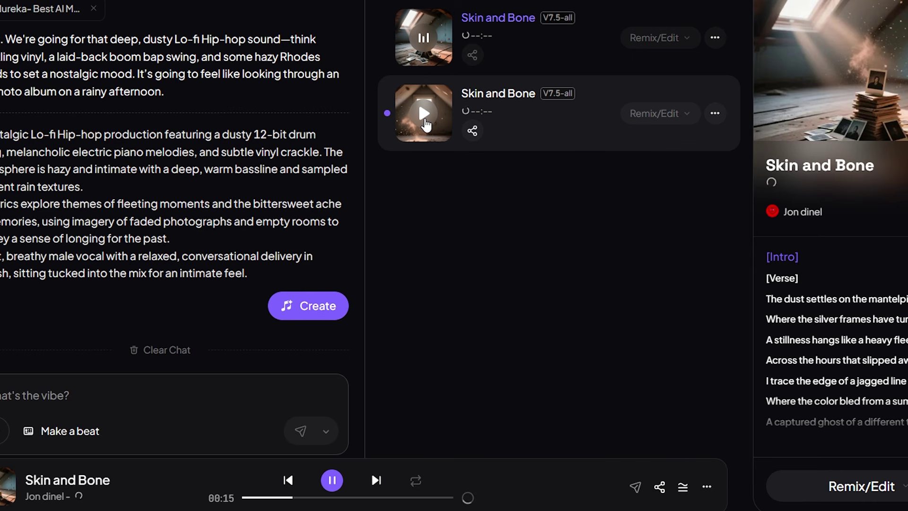
click(425, 123)
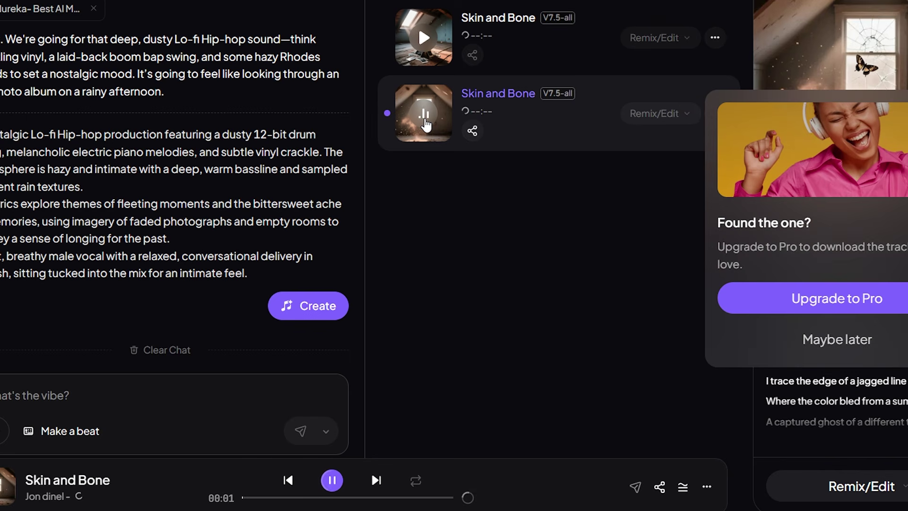
click(814, 337)
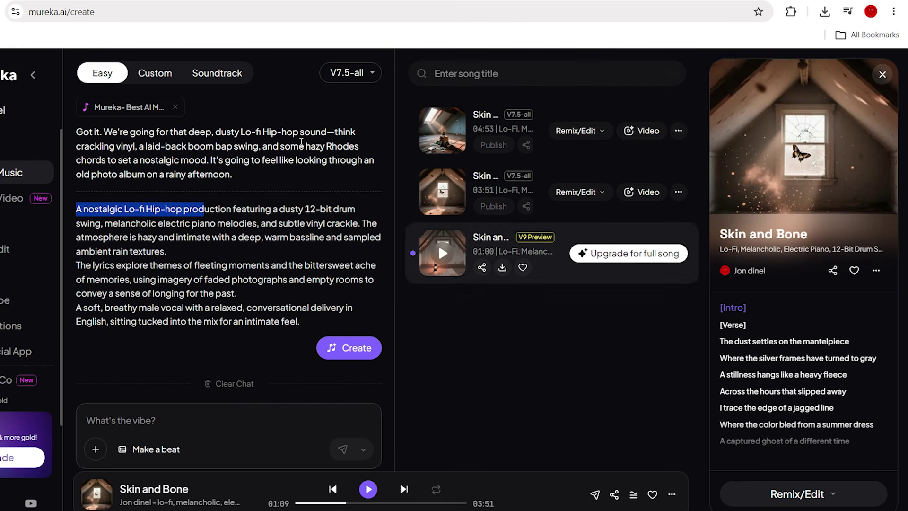
Step: Switch to Soundtrack mode and select the V9 model for the video's soundtrack
scroll(285, 232, up, 5)
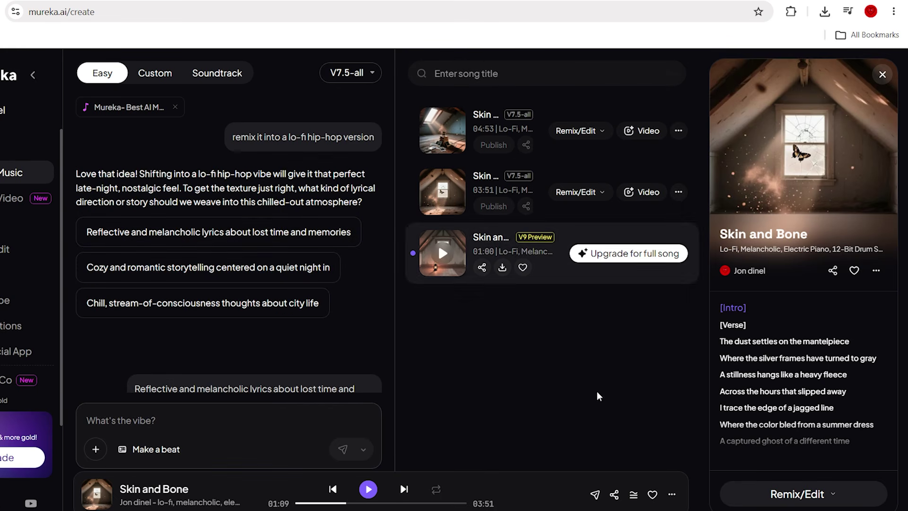
click(216, 75)
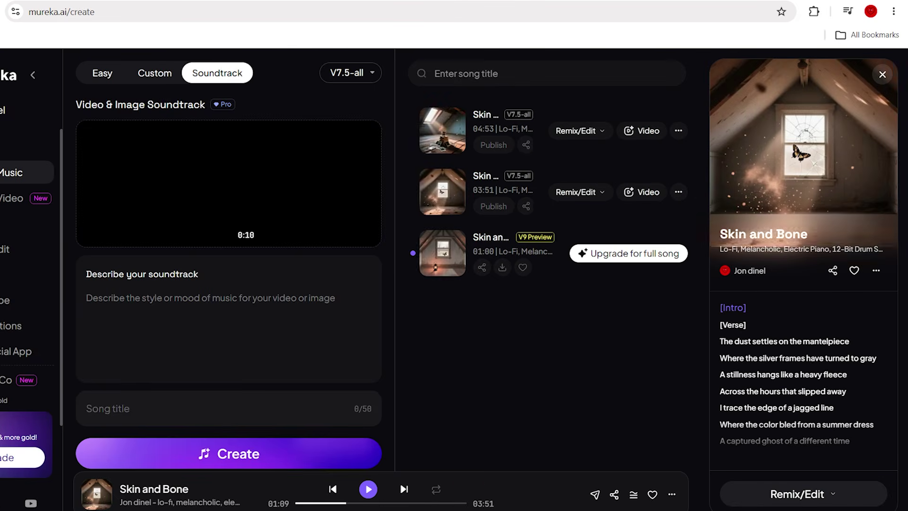
click(374, 75)
click(334, 375)
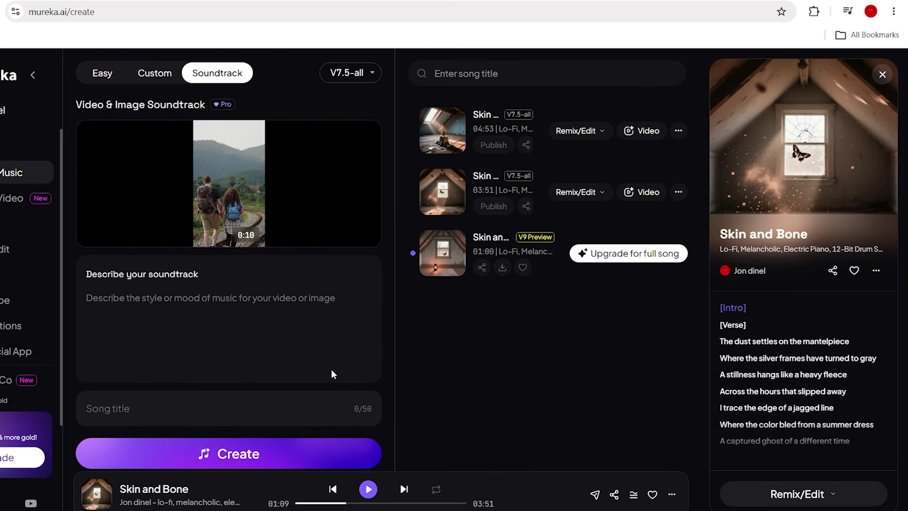
click(337, 82)
click(344, 126)
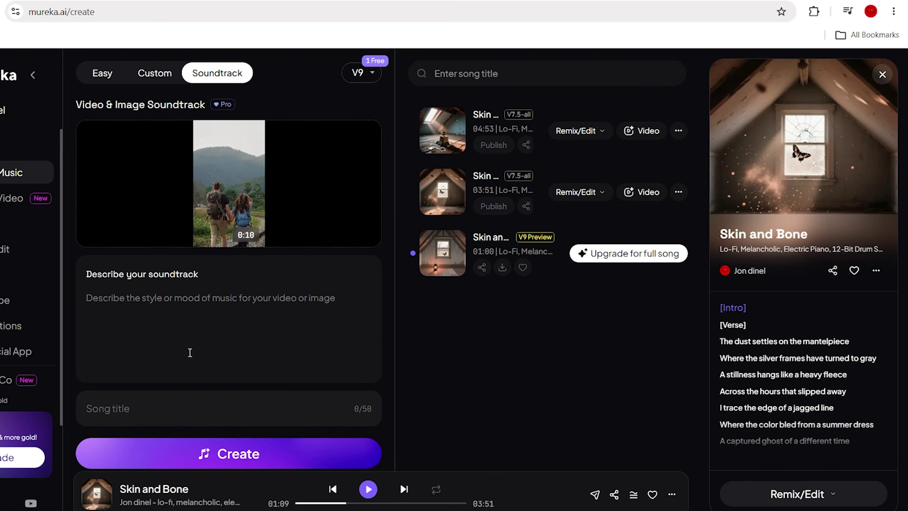
Step: Switch the soundtrack model to V7.5-all and back to V9
mouse_move(214, 174)
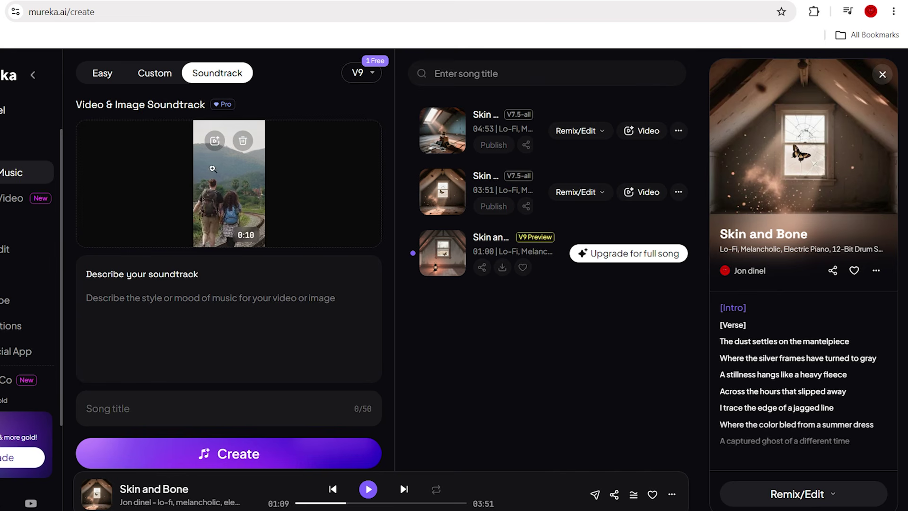
click(350, 73)
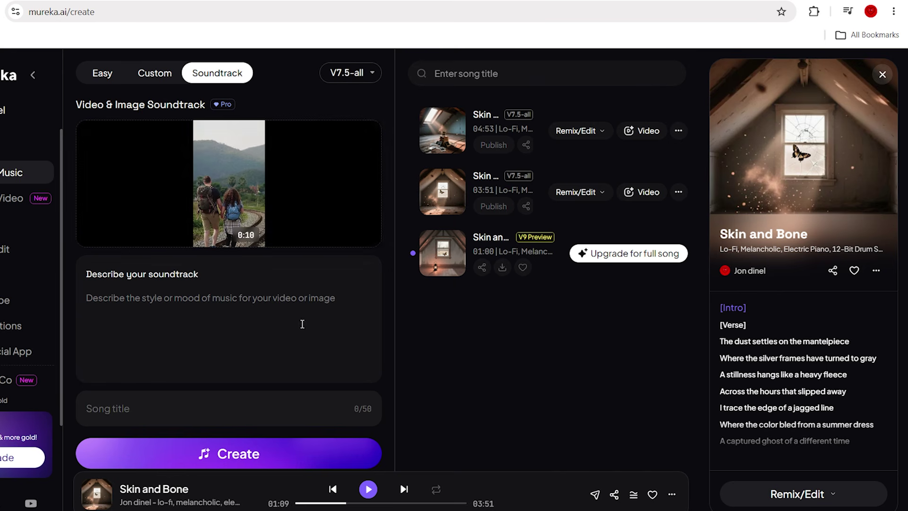
click(359, 81)
click(377, 77)
click(336, 377)
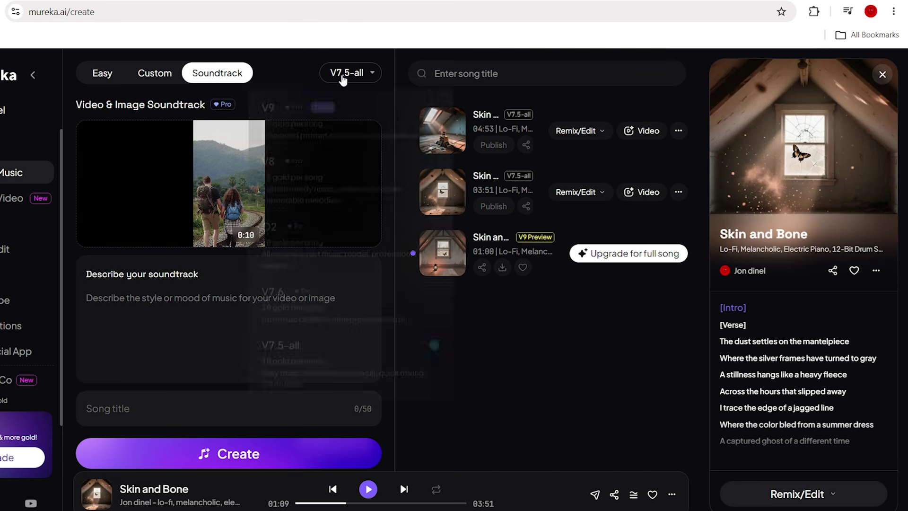
click(286, 108)
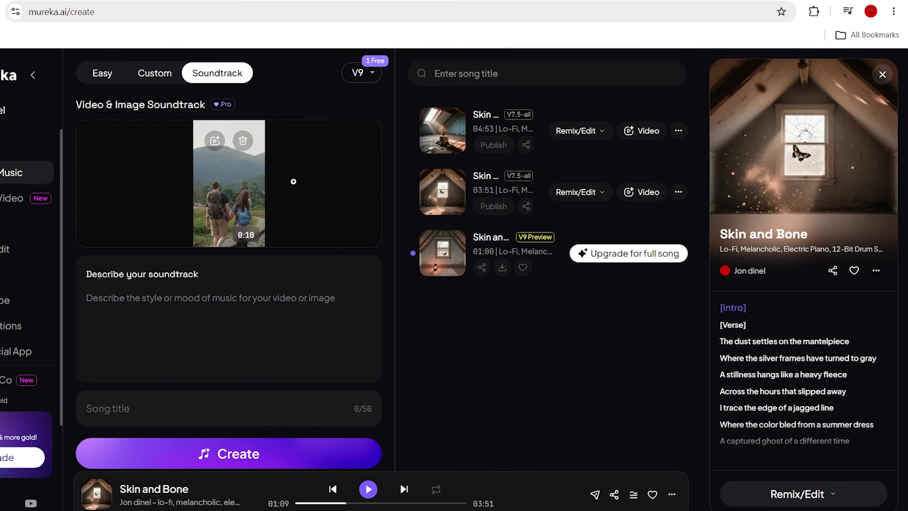
mouse_move(217, 225)
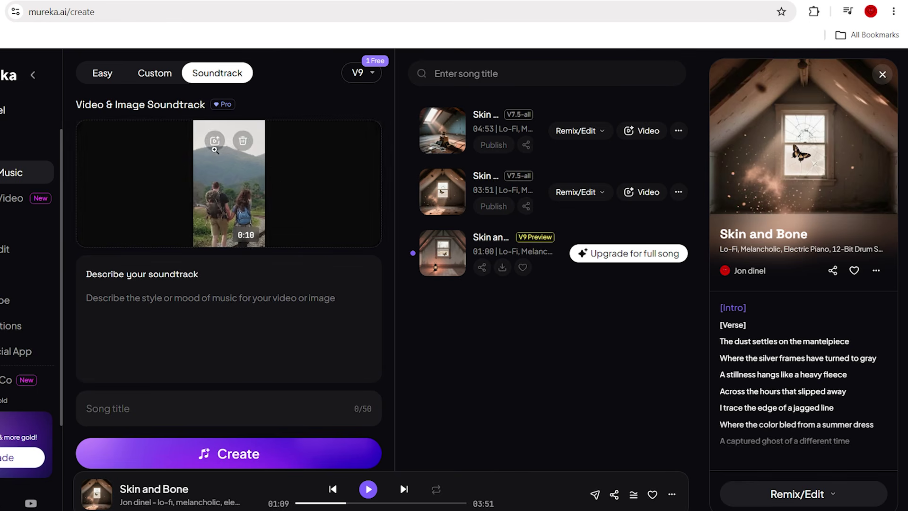